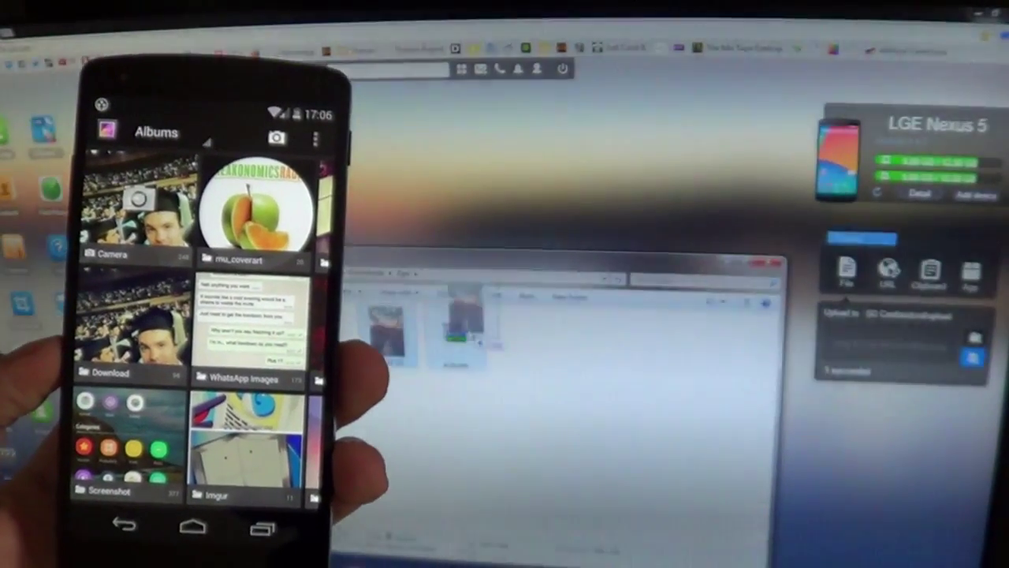
- Drag the photo from Windows Explorer onto AirDroid's upload area to send it to the Nexus 5
{"action": "mouse_move", "coordinate": [393, 345]}
{"action": "left_mouse_down"}
{"action": "mouse_move", "coordinate": [725, 323]}
{"action": "mouse_move", "coordinate": [899, 339]}
{"action": "left_mouse_up"}
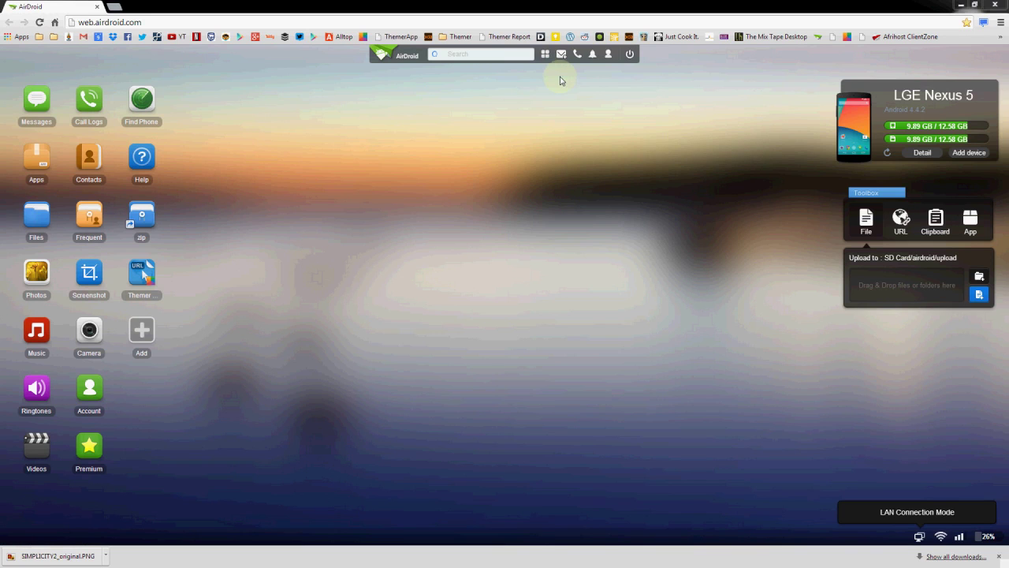
- In workspace 1, move the Find Phone shortcut under Help
{"action": "left_click", "coordinate": [544, 53]}
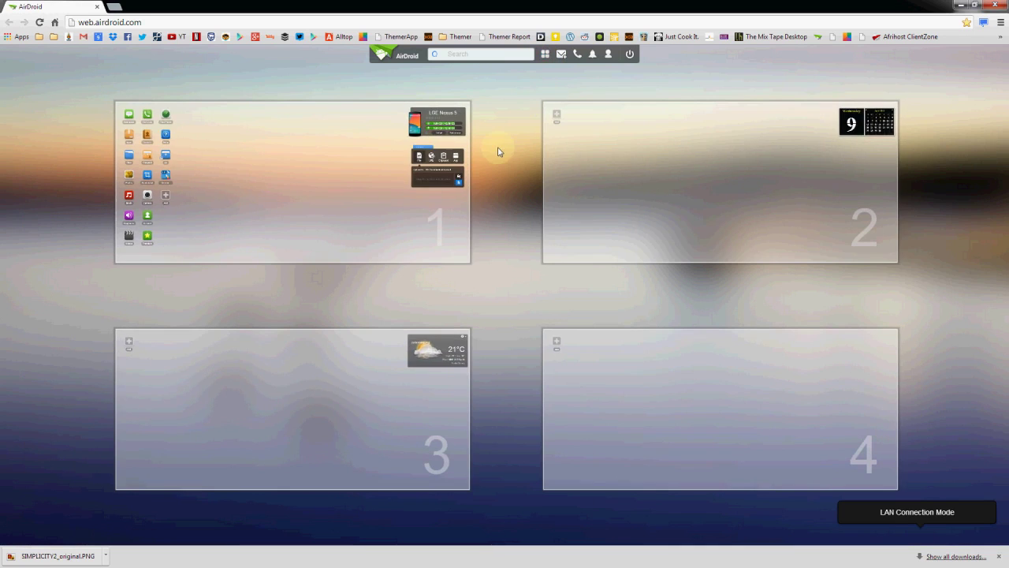
{"action": "left_click", "coordinate": [314, 150]}
{"action": "left_click_drag", "start_coordinate": [141, 103], "coordinate": [146, 199]}
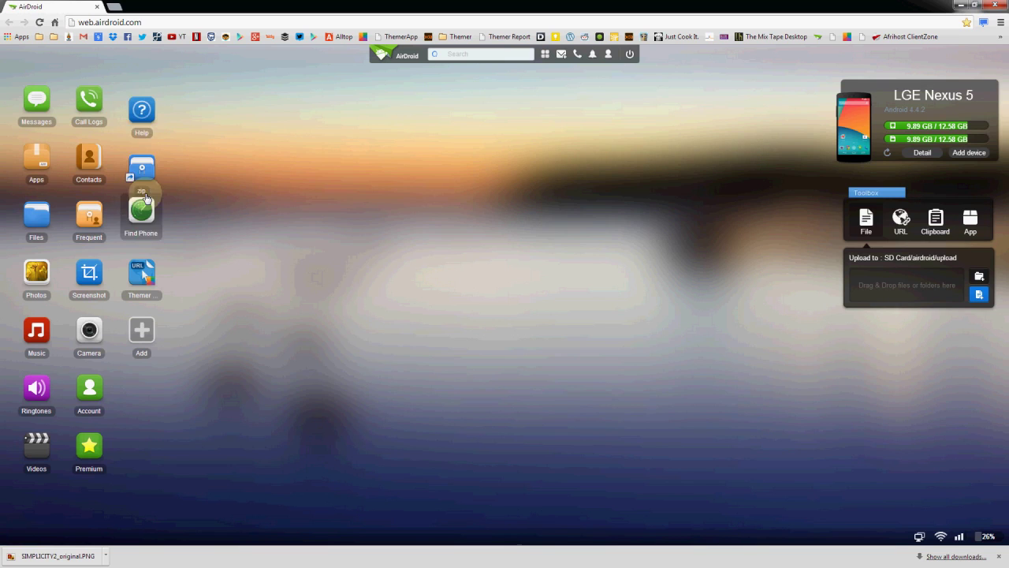
- Open the phone's zip folder, close the zip and Photos windows, then reopen the zip folder
{"action": "left_click", "coordinate": [146, 199]}
{"action": "scroll", "coordinate": [753, 252], "scroll_direction": "down", "scroll_amount": 3}
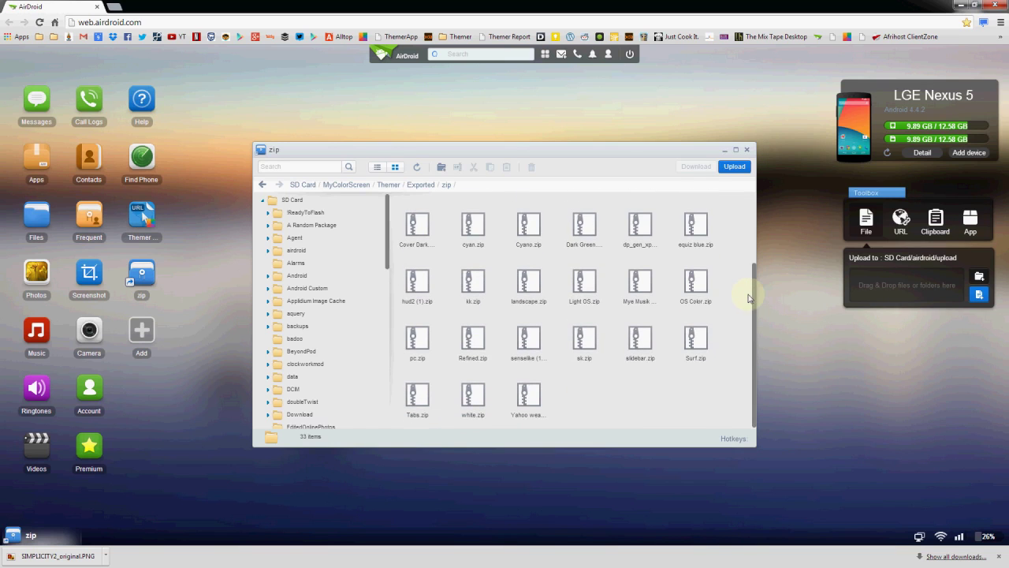
{"action": "left_click", "coordinate": [747, 151]}
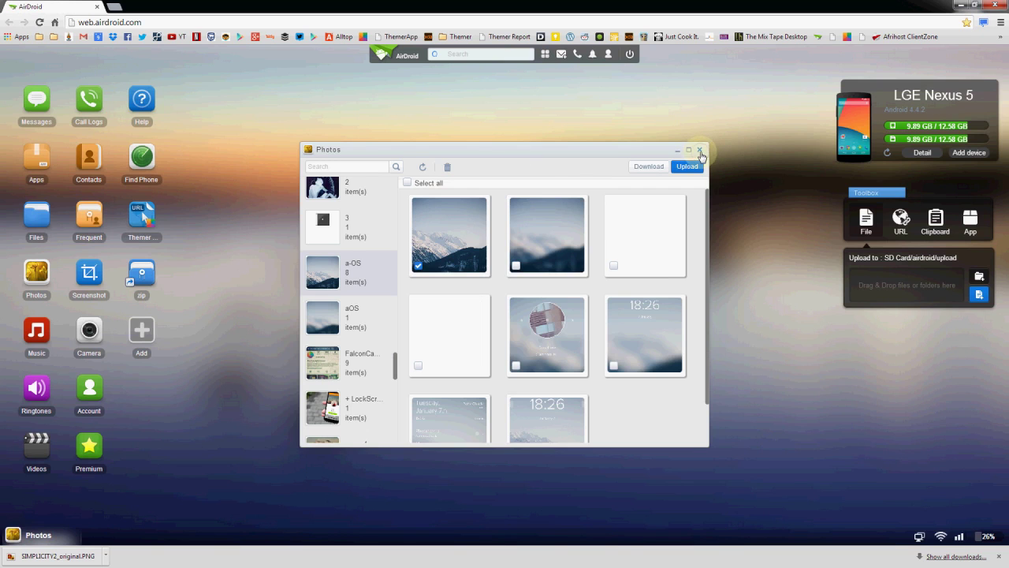
{"action": "left_click", "coordinate": [699, 151]}
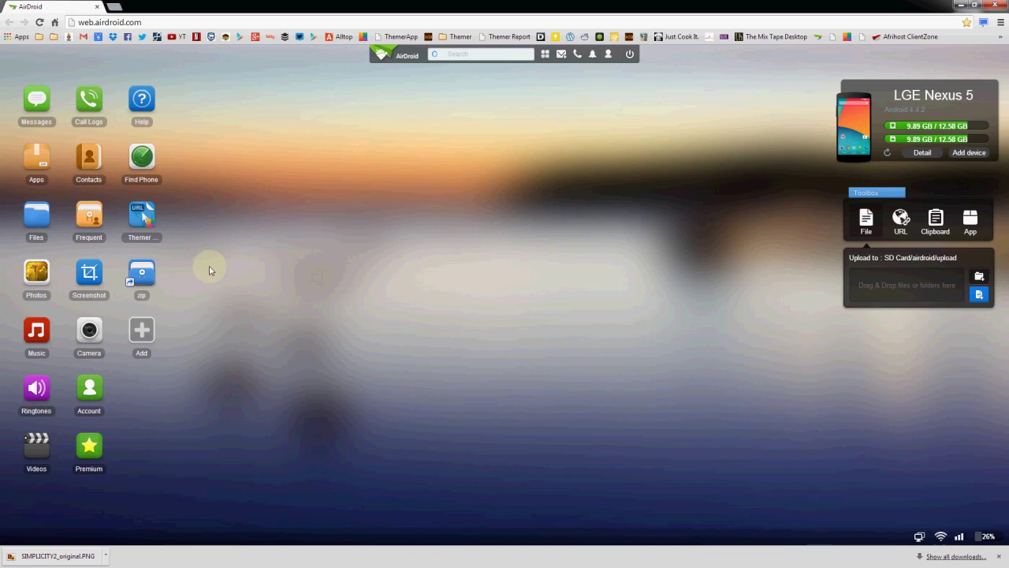
{"action": "left_click", "coordinate": [142, 273]}
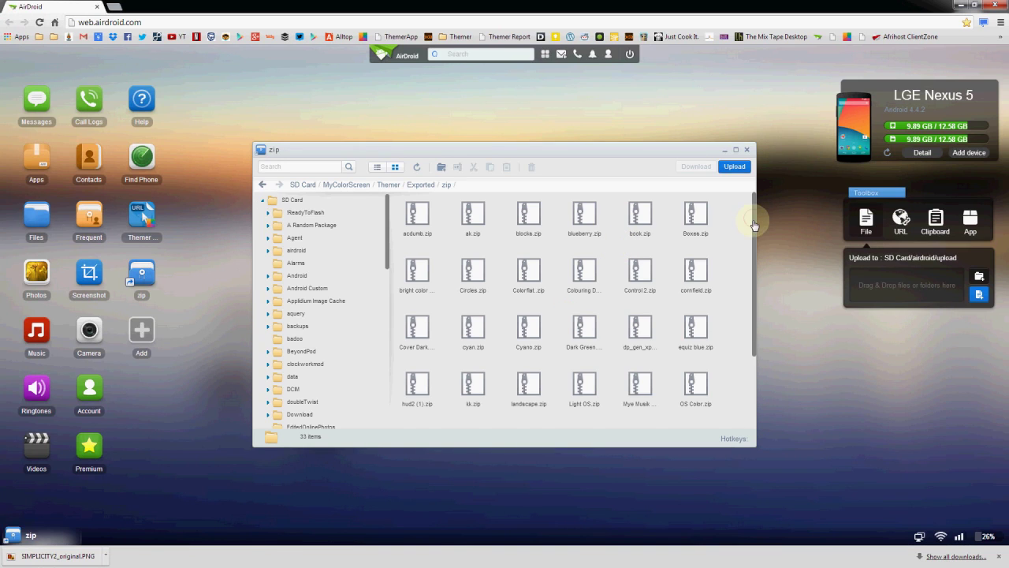
- Add a folder shortcut to SD Card > MyColorScreen > Themer > Exported > zip and transfer acdumb.zip
{"action": "left_click_drag", "start_coordinate": [754, 225], "coordinate": [751, 252]}
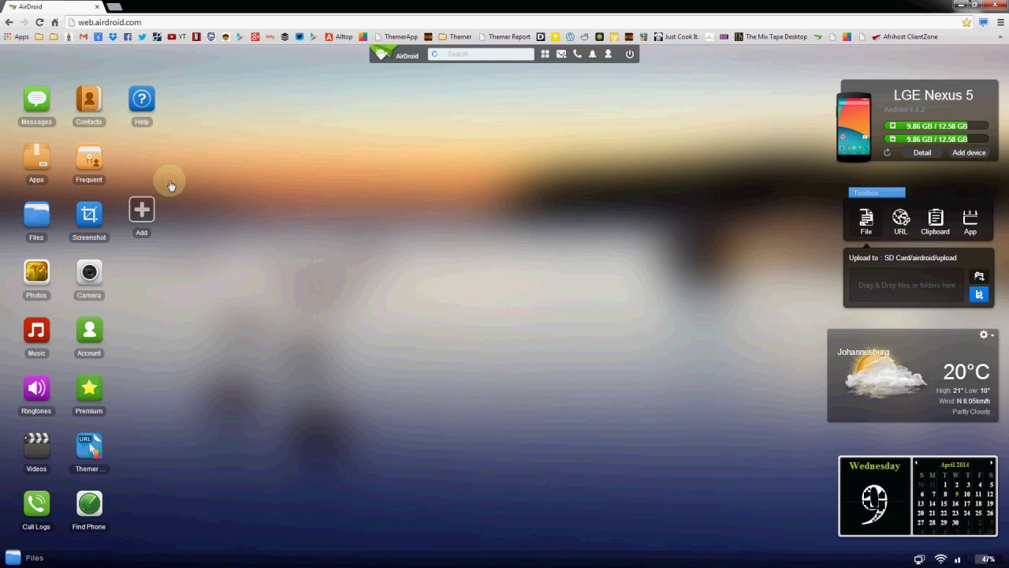
{"action": "left_click", "coordinate": [145, 160]}
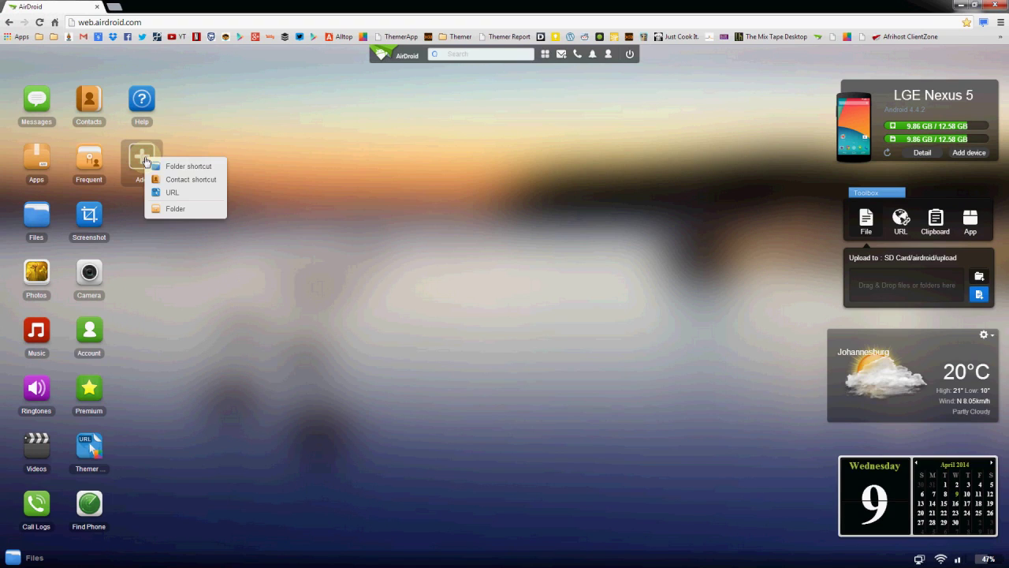
{"action": "left_click", "coordinate": [195, 168]}
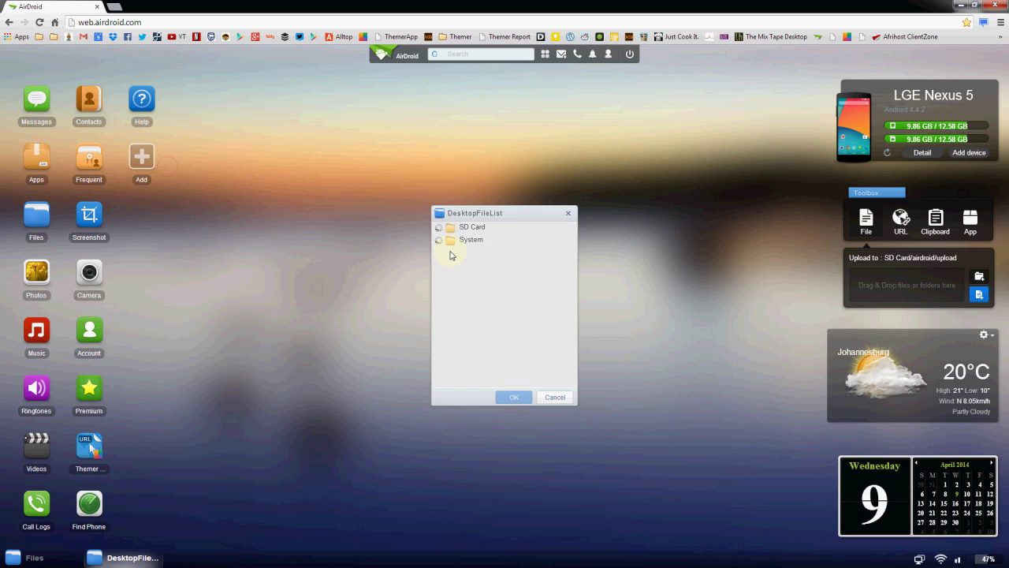
{"action": "scroll", "coordinate": [447, 303], "scroll_direction": "down", "scroll_amount": 5}
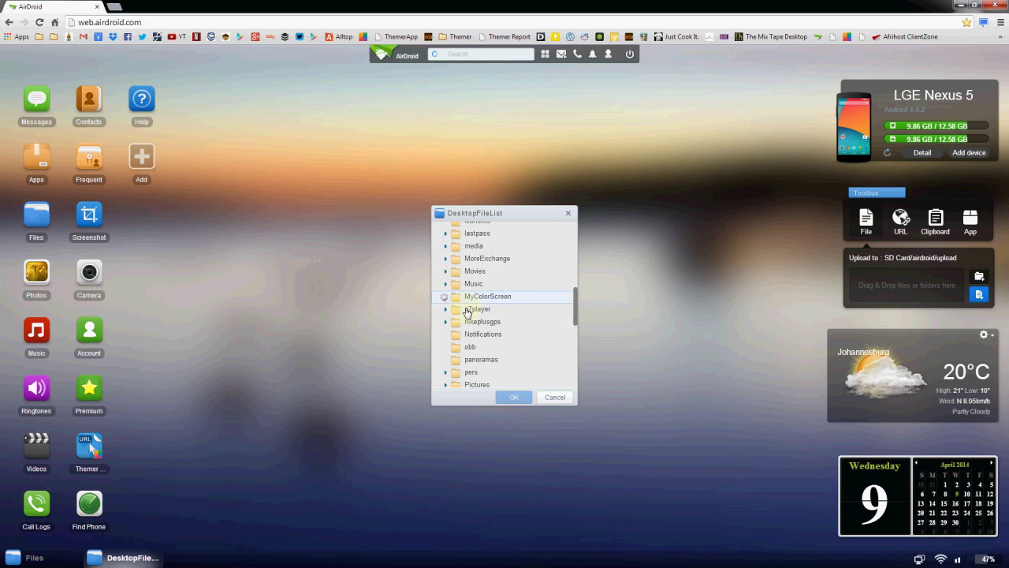
{"action": "left_click", "coordinate": [445, 296]}
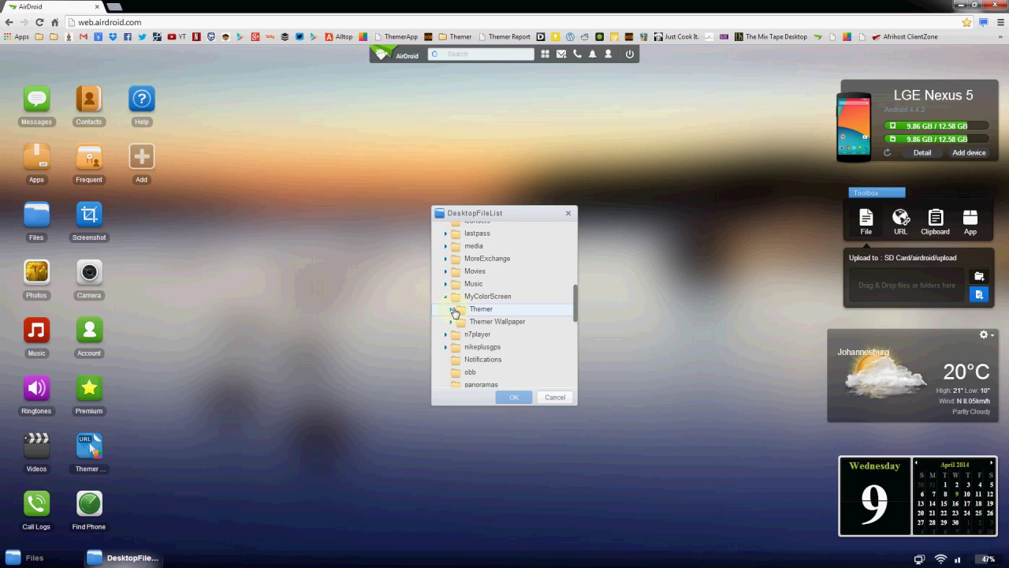
{"action": "left_click", "coordinate": [451, 309]}
{"action": "left_click", "coordinate": [456, 346]}
{"action": "scroll", "coordinate": [515, 327], "scroll_direction": "down", "scroll_amount": 1}
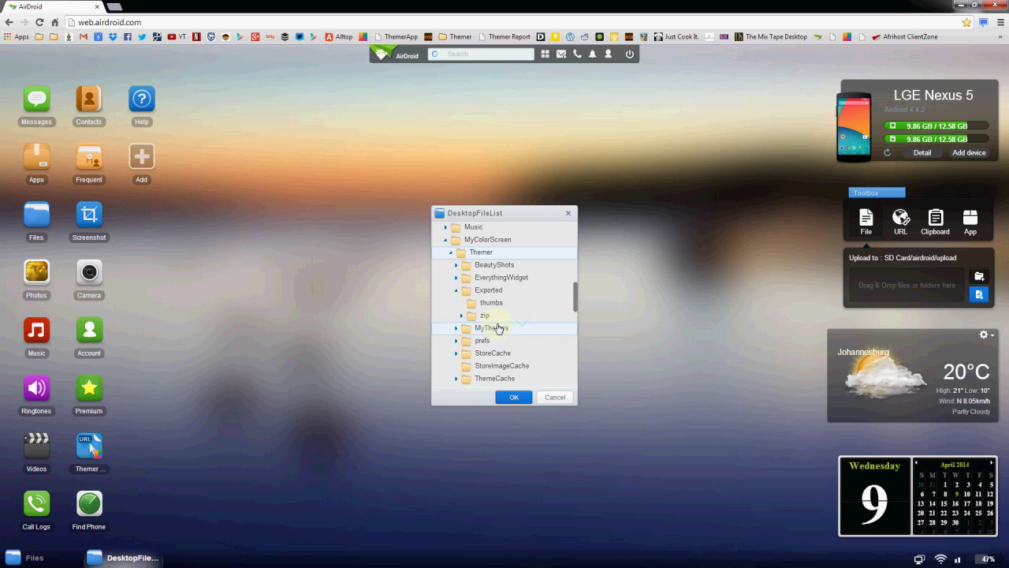
{"action": "left_click", "coordinate": [514, 396]}
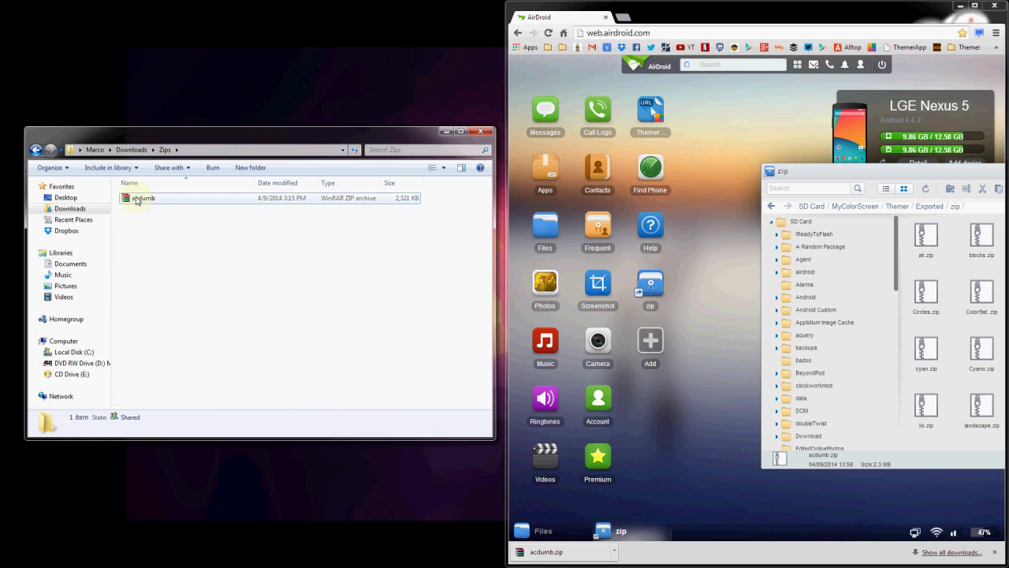
{"action": "left_click_drag", "start_coordinate": [137, 201], "coordinate": [911, 235]}
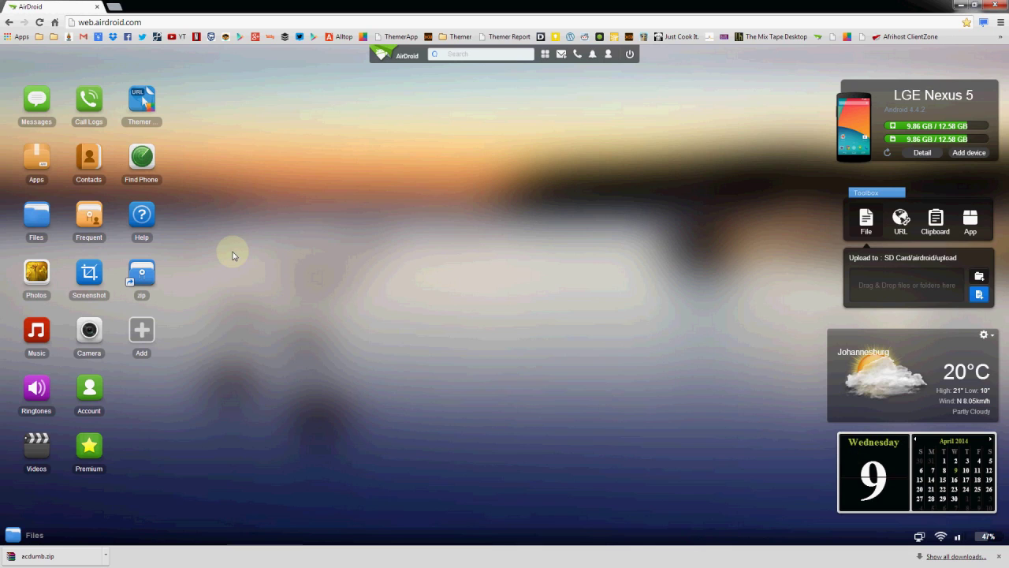
- View and download the 14 - 10 bridge photo from the phone's SD Card Download folder
{"action": "left_click", "coordinate": [32, 219]}
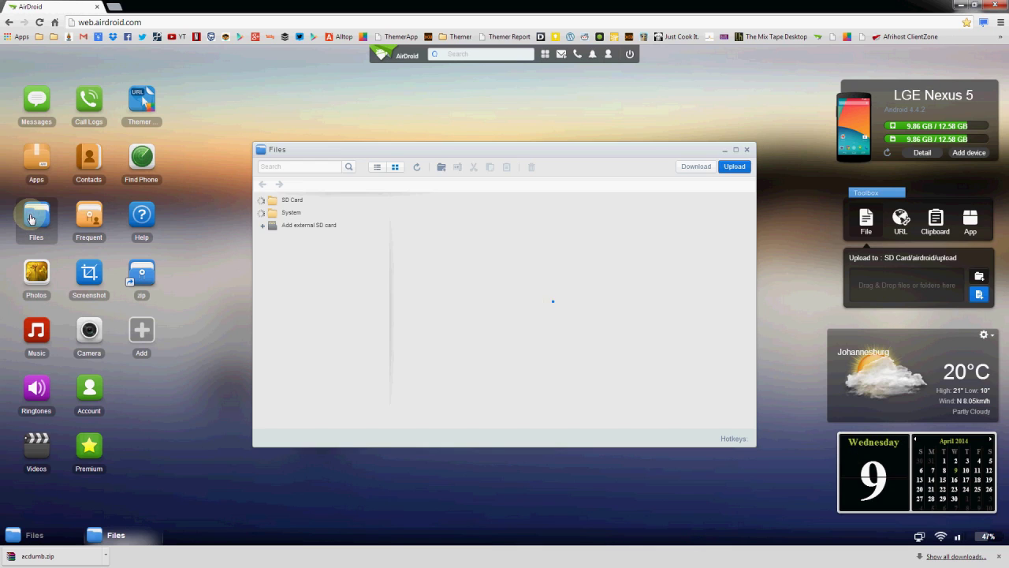
{"action": "left_click", "coordinate": [314, 203]}
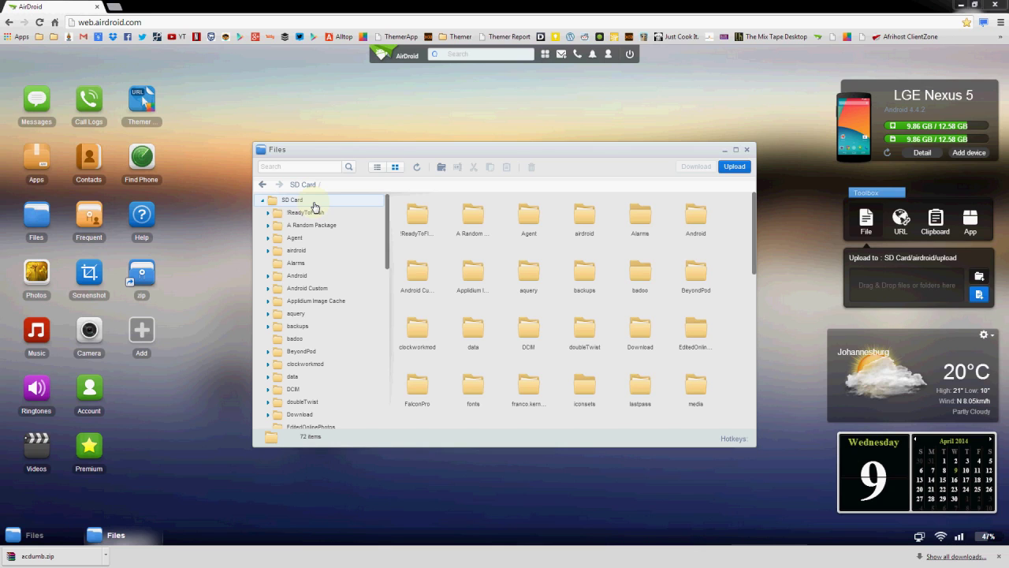
{"action": "double_click", "coordinate": [640, 327]}
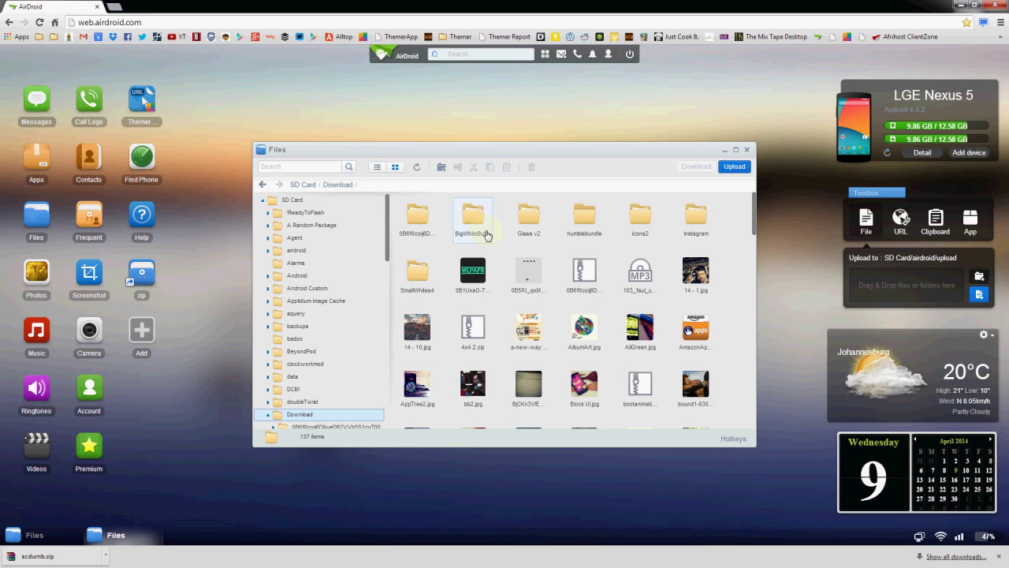
{"action": "double_click", "coordinate": [416, 325]}
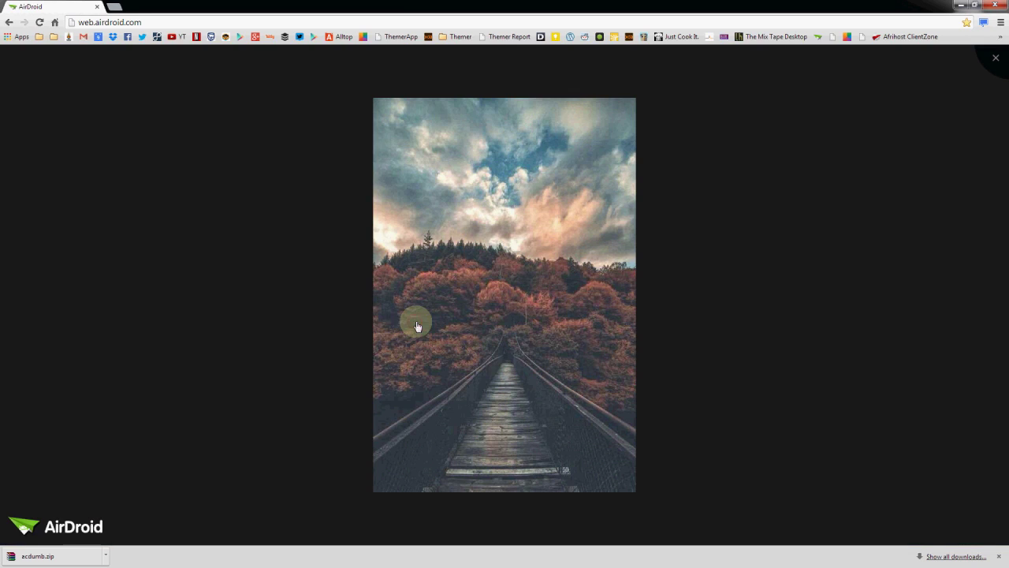
{"action": "left_click", "coordinate": [994, 59]}
{"action": "left_click", "coordinate": [751, 152]}
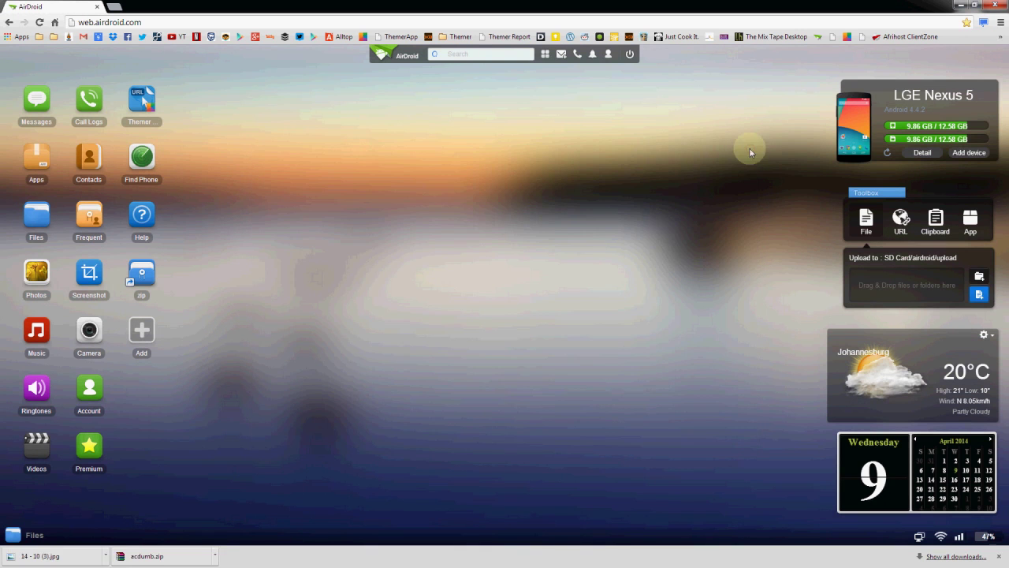
- Delete the only photo in the phone's Wallpaper album
{"action": "left_click", "coordinate": [37, 272]}
{"action": "left_click", "coordinate": [329, 249]}
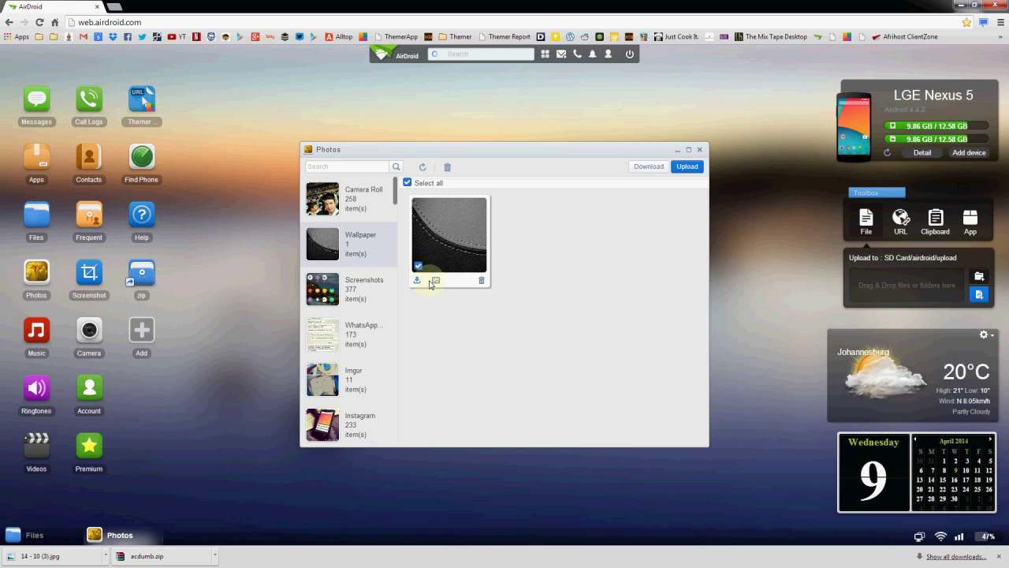
{"action": "left_click", "coordinate": [483, 283]}
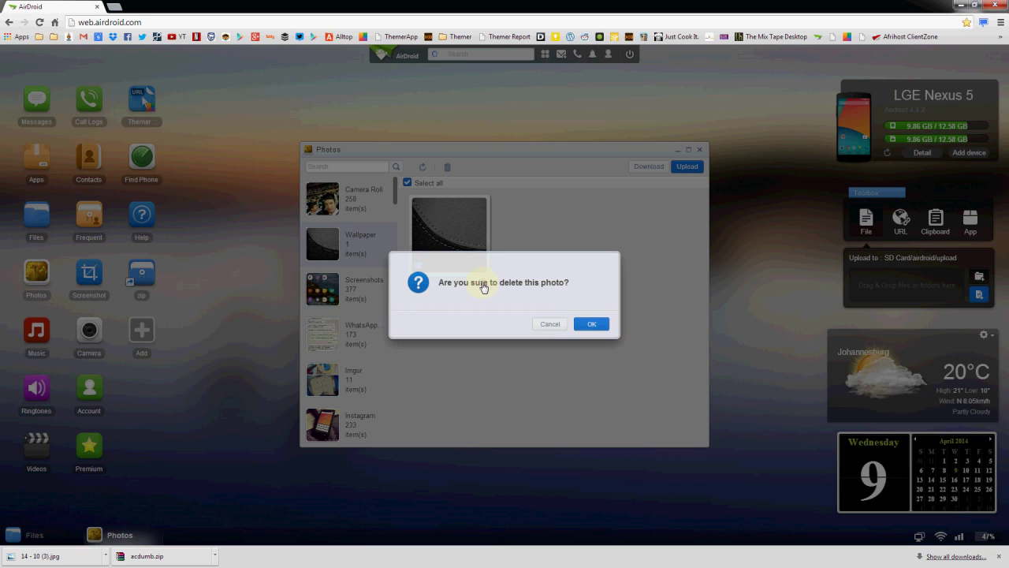
{"action": "left_click", "coordinate": [595, 326]}
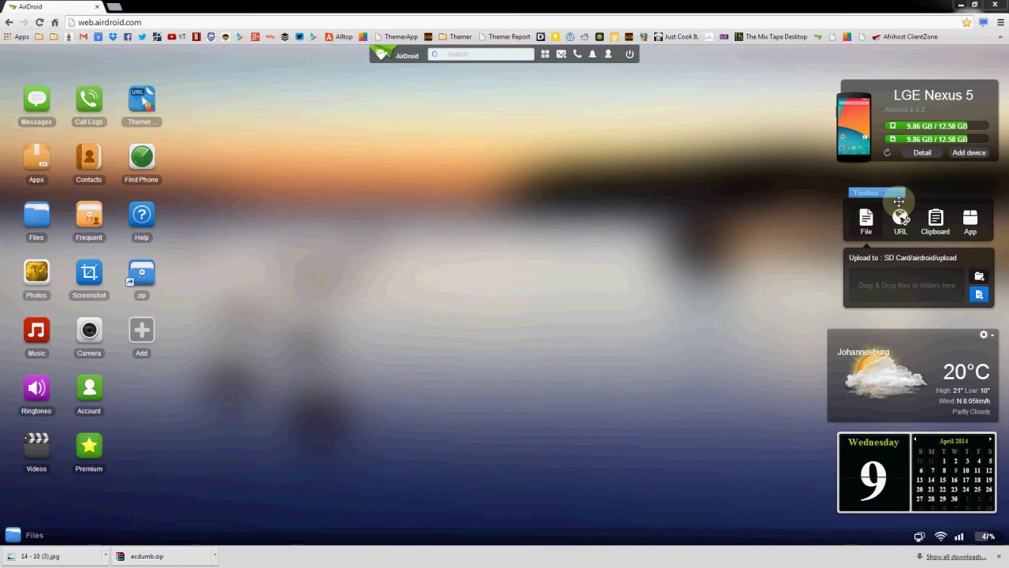
{"action": "left_click_drag", "start_coordinate": [898, 201], "coordinate": [502, 212]}
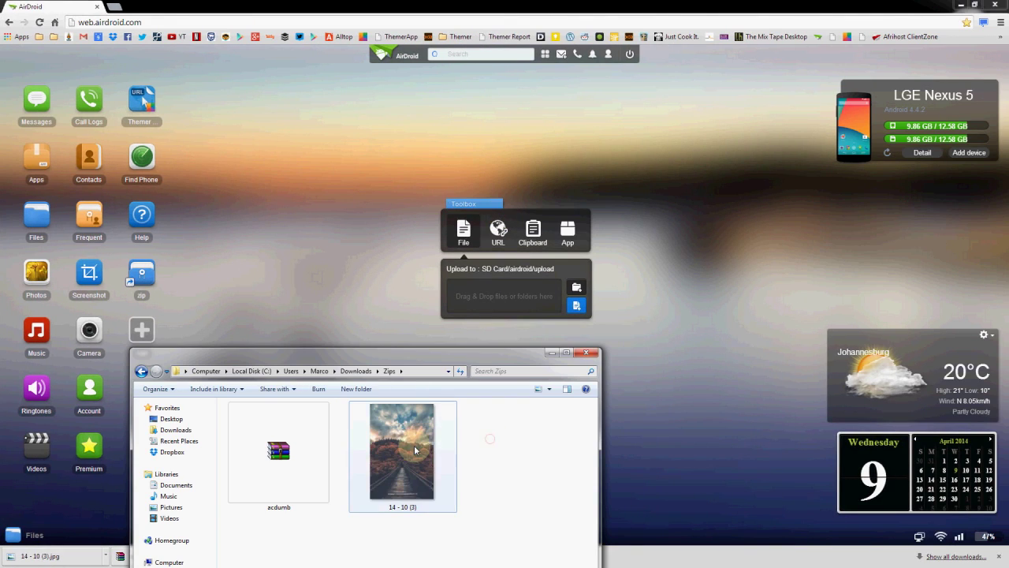
{"action": "left_click_drag", "start_coordinate": [425, 418], "coordinate": [486, 290]}
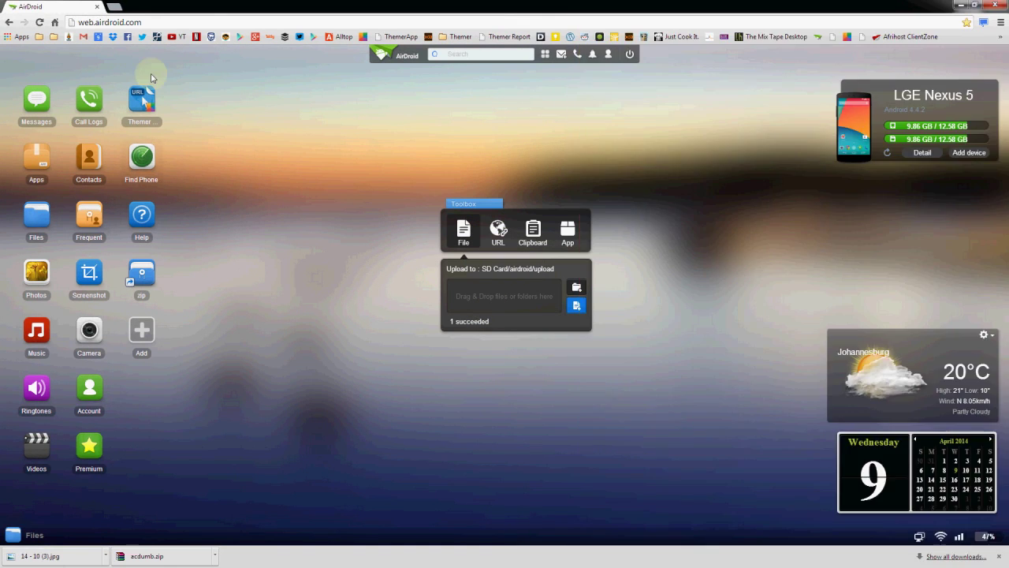
{"action": "left_click", "coordinate": [498, 230]}
{"action": "right_click", "coordinate": [461, 274]}
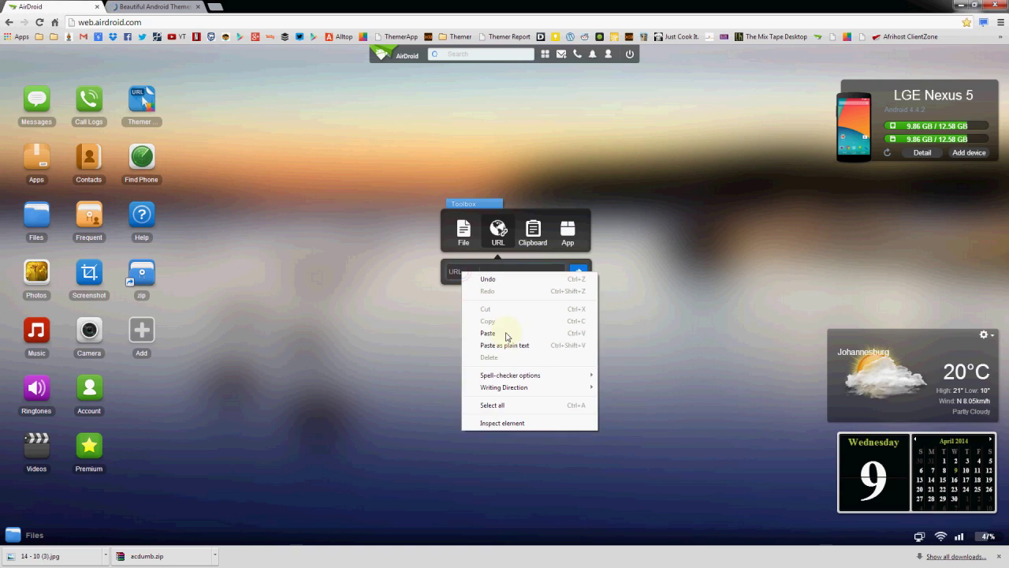
{"action": "left_click", "coordinate": [498, 328]}
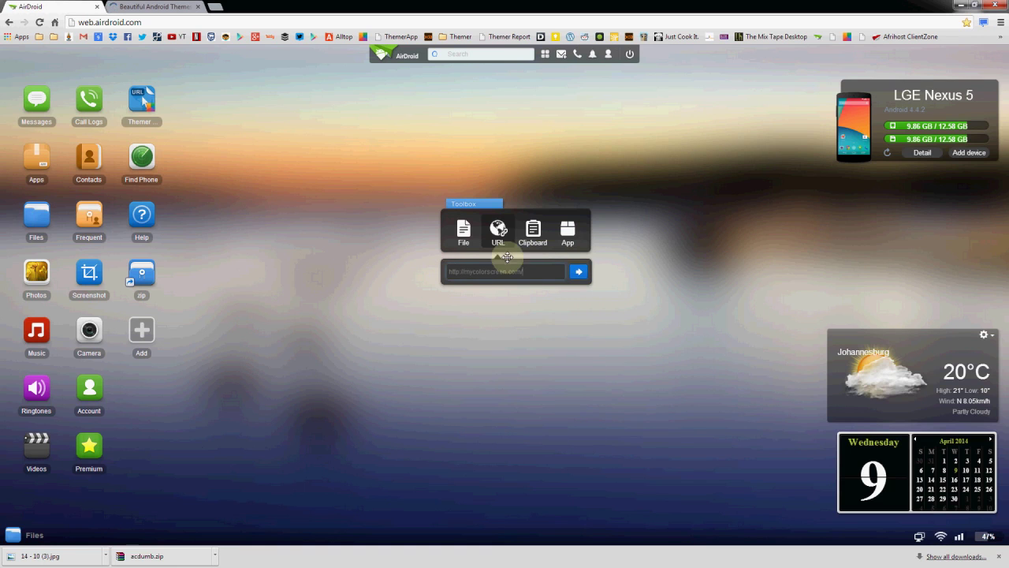
{"action": "left_click", "coordinate": [578, 271]}
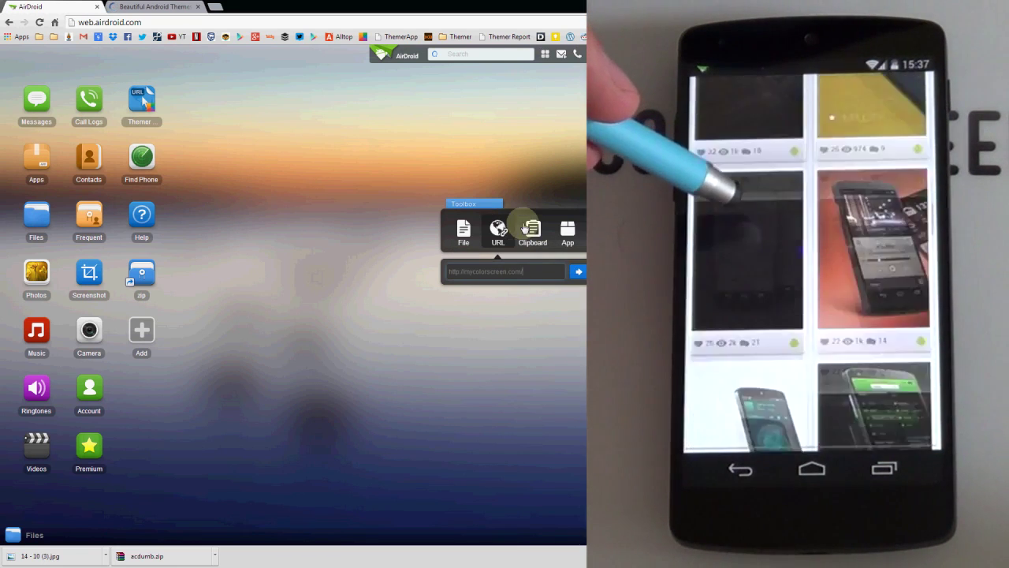
{"action": "left_click", "coordinate": [197, 7]}
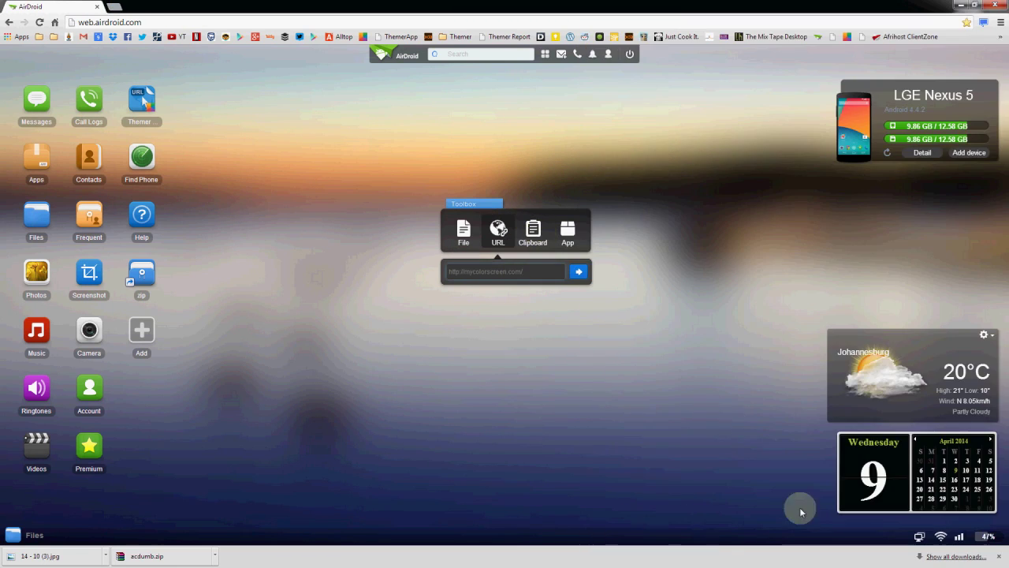
{"action": "left_click", "coordinate": [999, 557]}
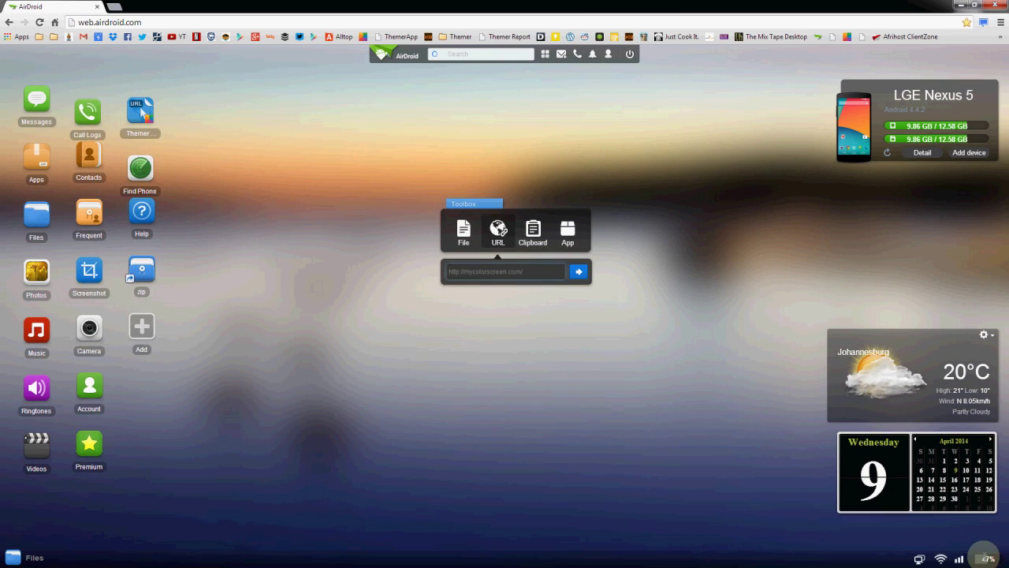
- Sample the clock's red in Photoshop and paste its hex fe1020 into the Toolbox clipboard box
{"action": "left_click", "coordinate": [532, 230]}
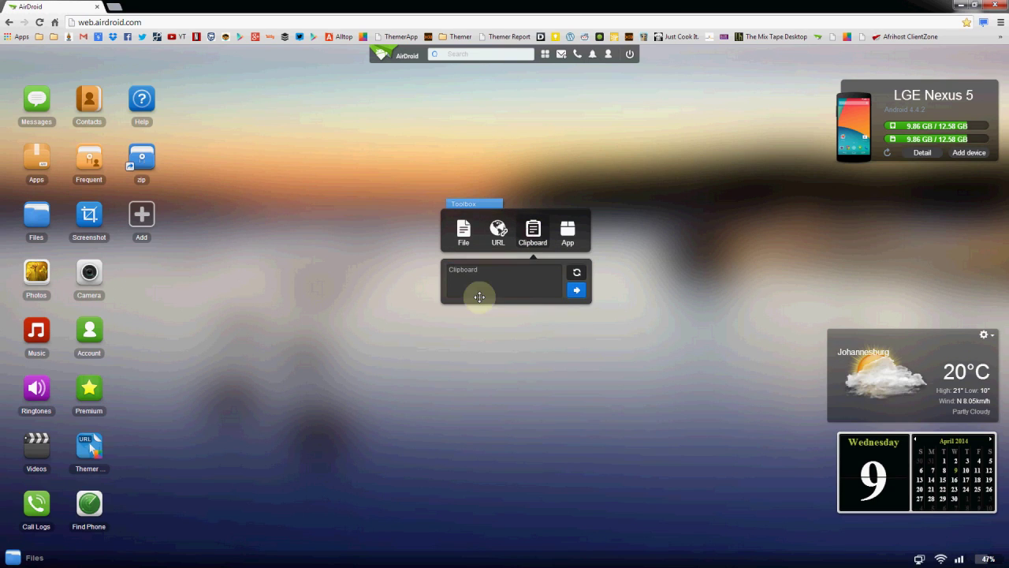
{"action": "left_click", "coordinate": [447, 280]}
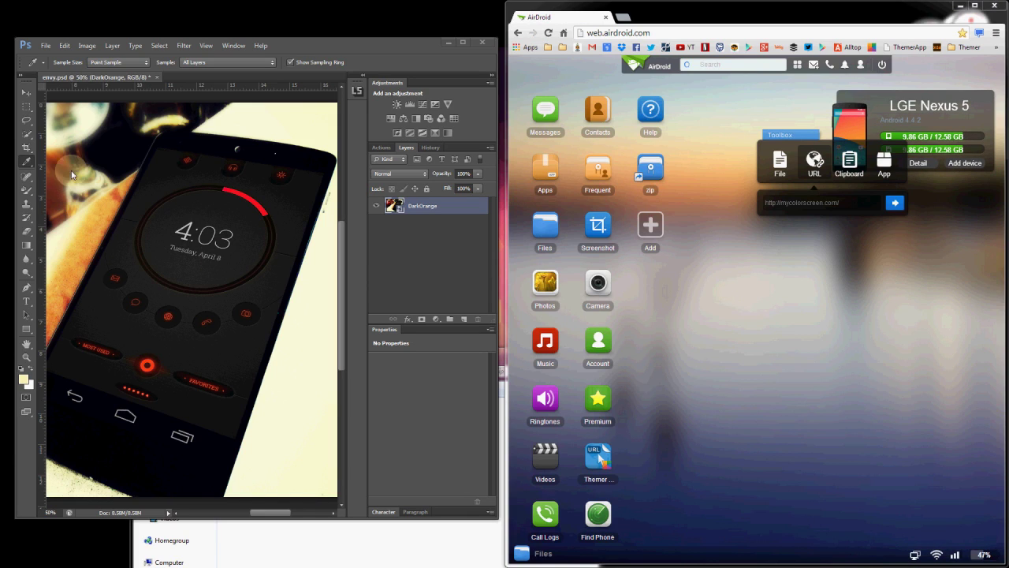
{"action": "left_click", "coordinate": [240, 195]}
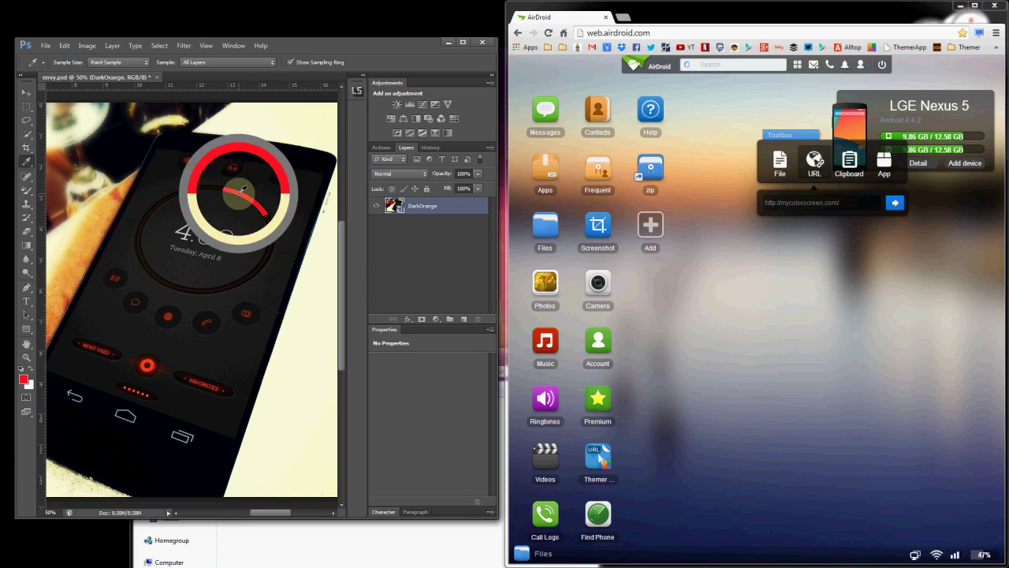
{"action": "left_click", "coordinate": [25, 382]}
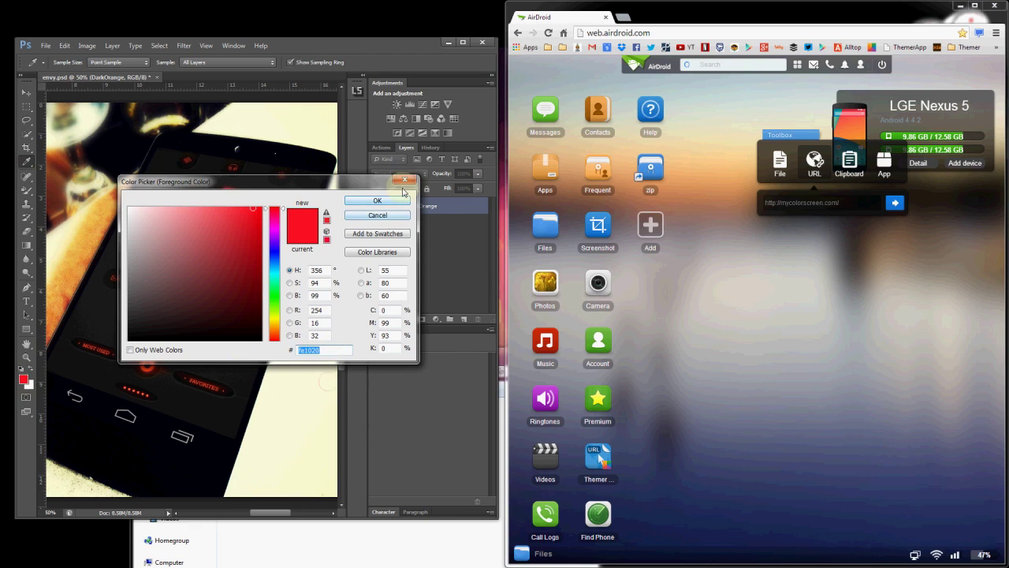
{"action": "left_click", "coordinate": [404, 181]}
{"action": "right_click", "coordinate": [800, 201]}
{"action": "left_click", "coordinate": [824, 264]}
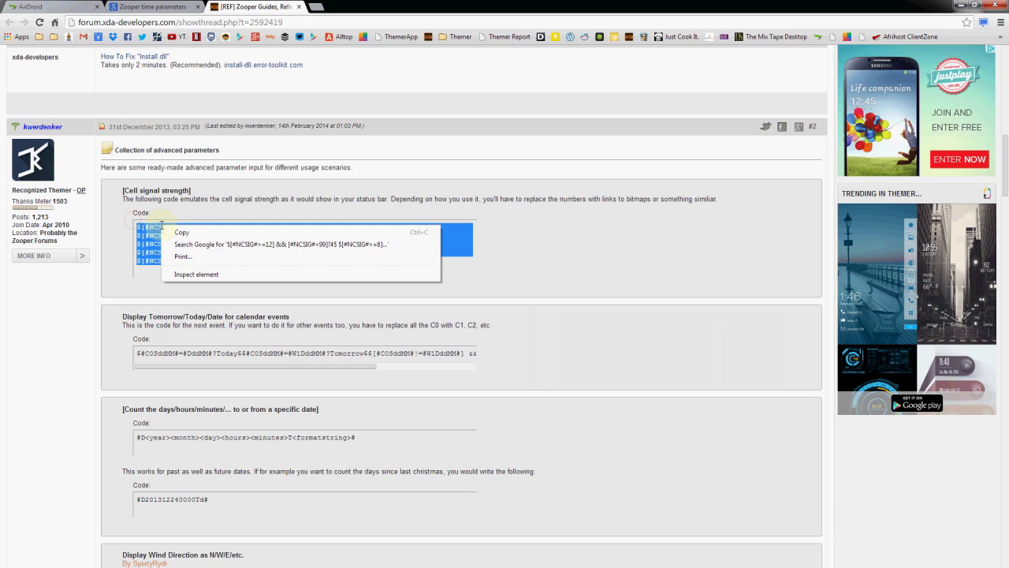
- Send the pasted cell-signal code to the phone's clipboard and start a new text message
{"action": "left_click", "coordinate": [62, 6]}
{"action": "left_click", "coordinate": [388, 213]}
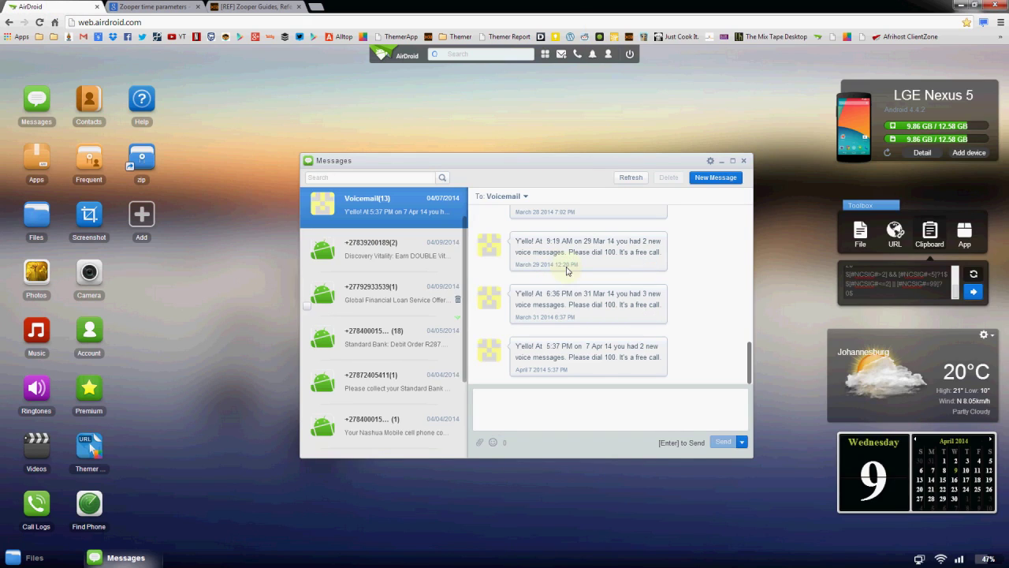
{"action": "left_click", "coordinate": [709, 179]}
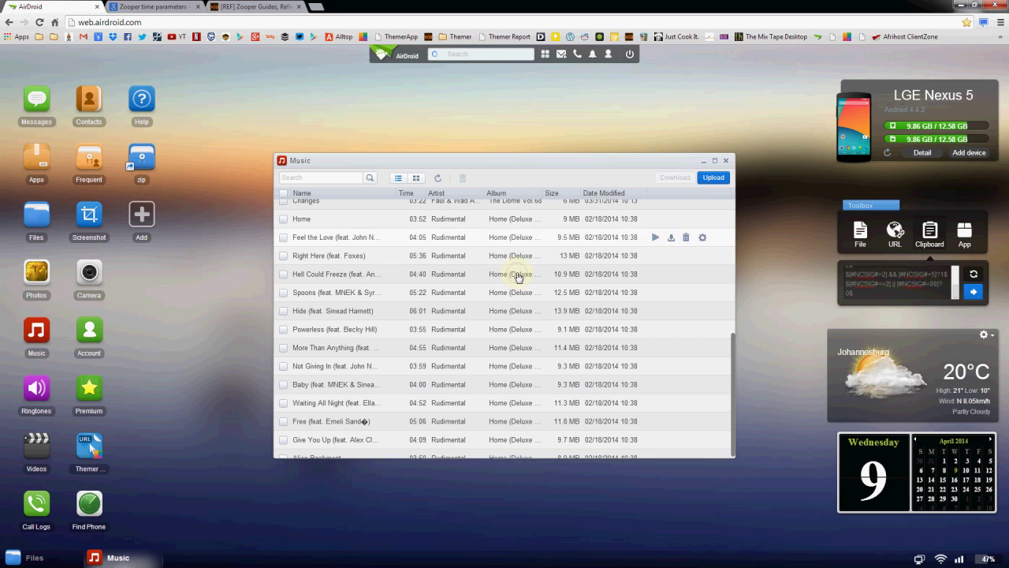
- Download the song Hell Could Freeze from the phone's music and review the storage summary
{"action": "left_click", "coordinate": [518, 277]}
{"action": "left_click", "coordinate": [674, 177]}
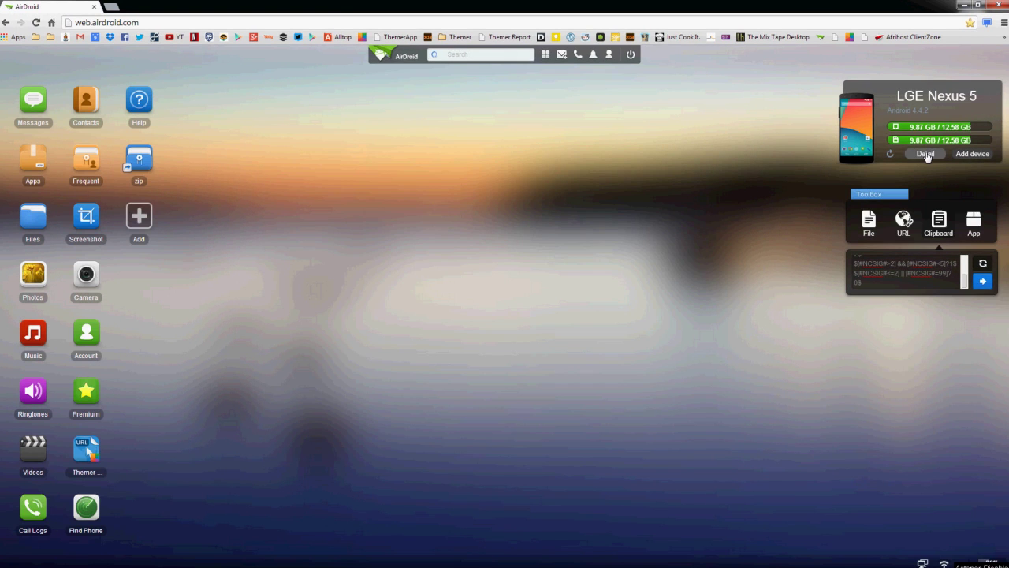
{"action": "left_click", "coordinate": [925, 155]}
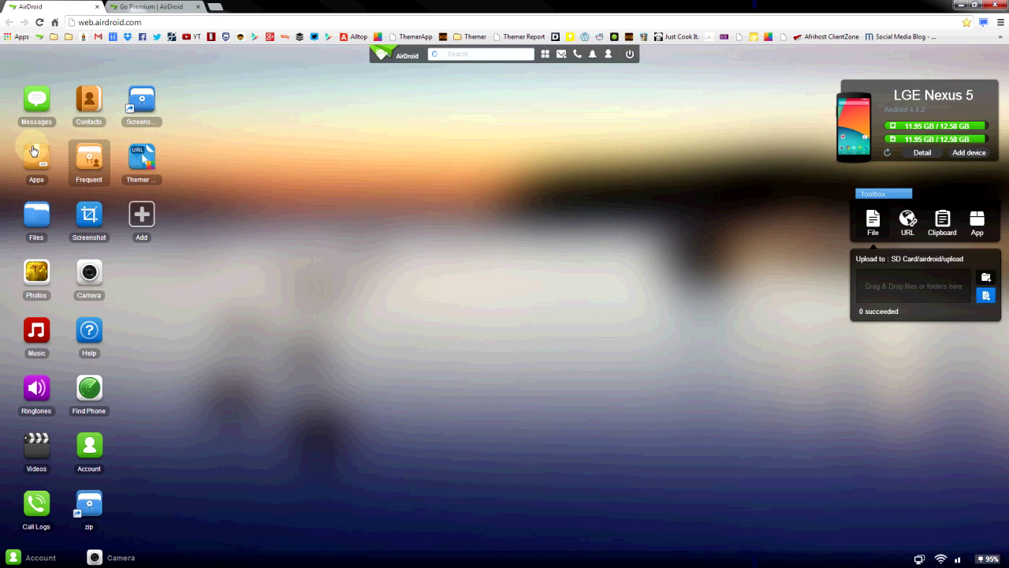
- Scroll through the AirDroid Go Premium plans page, then return to the web desktop
{"action": "left_click", "coordinate": [133, 7]}
{"action": "scroll", "coordinate": [220, 195], "scroll_direction": "down", "scroll_amount": 1}
{"action": "scroll", "coordinate": [220, 194], "scroll_direction": "down", "scroll_amount": 1}
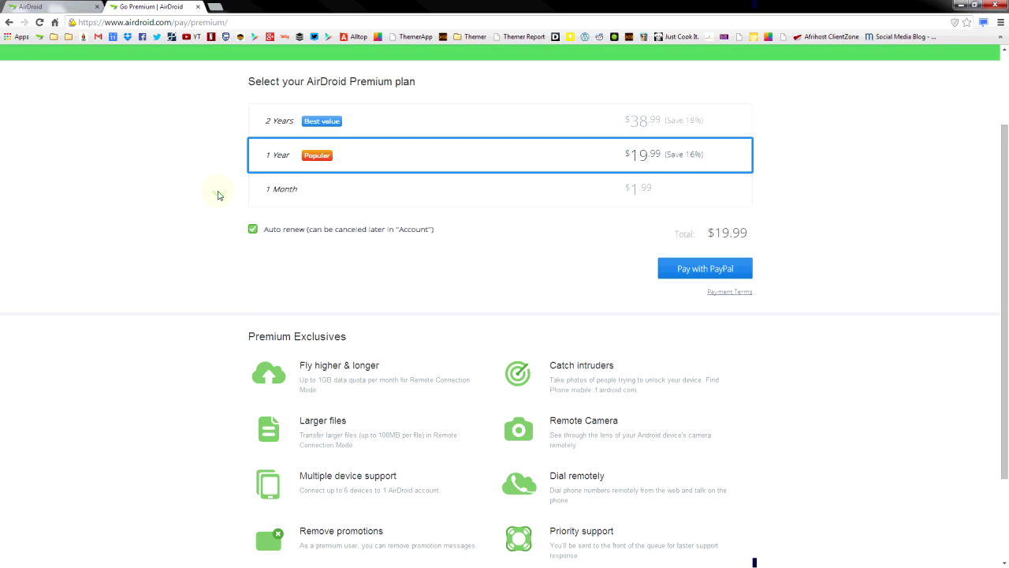
{"action": "scroll", "coordinate": [220, 195], "scroll_direction": "down", "scroll_amount": 2}
{"action": "scroll", "coordinate": [219, 196], "scroll_direction": "down", "scroll_amount": 1}
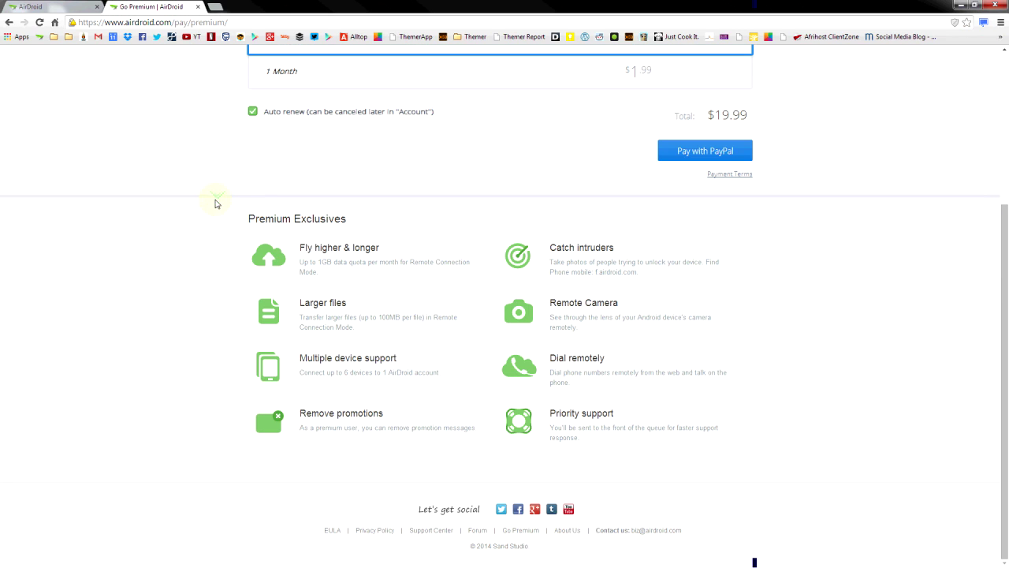
{"action": "left_click", "coordinate": [65, 8]}
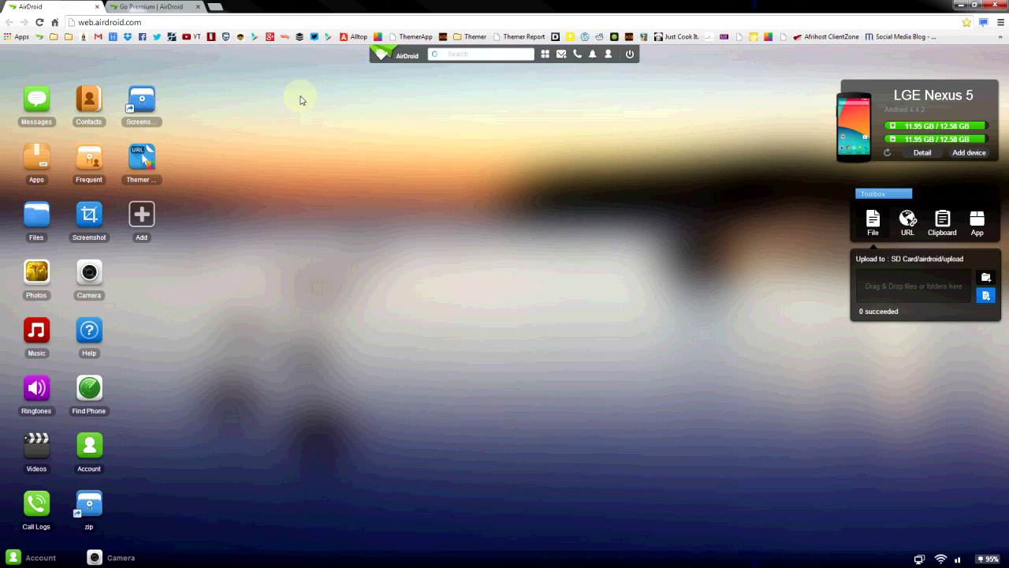
{"action": "left_click", "coordinate": [406, 60]}
{"action": "left_click", "coordinate": [379, 109]}
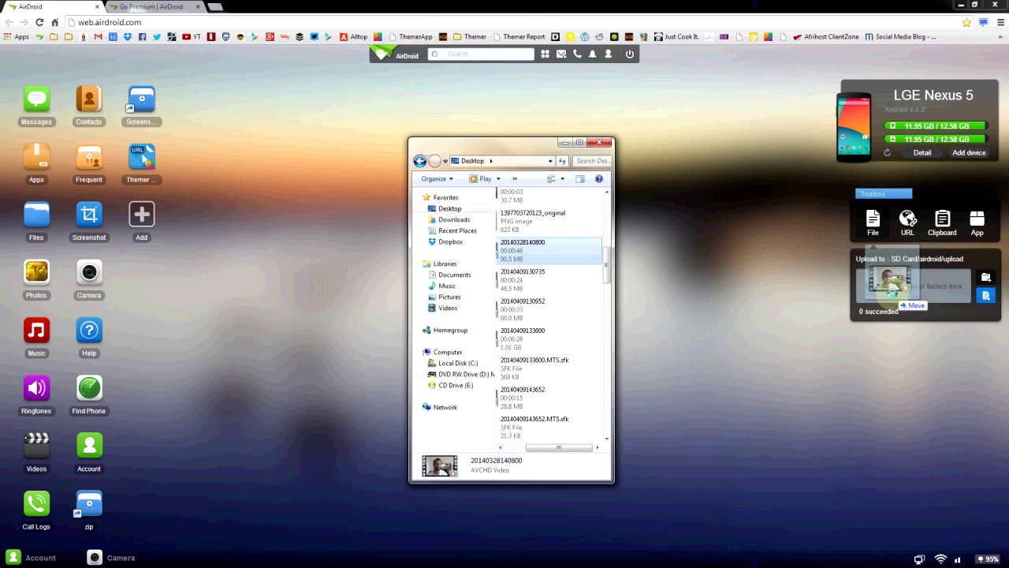
{"action": "double_click", "coordinate": [500, 243]}
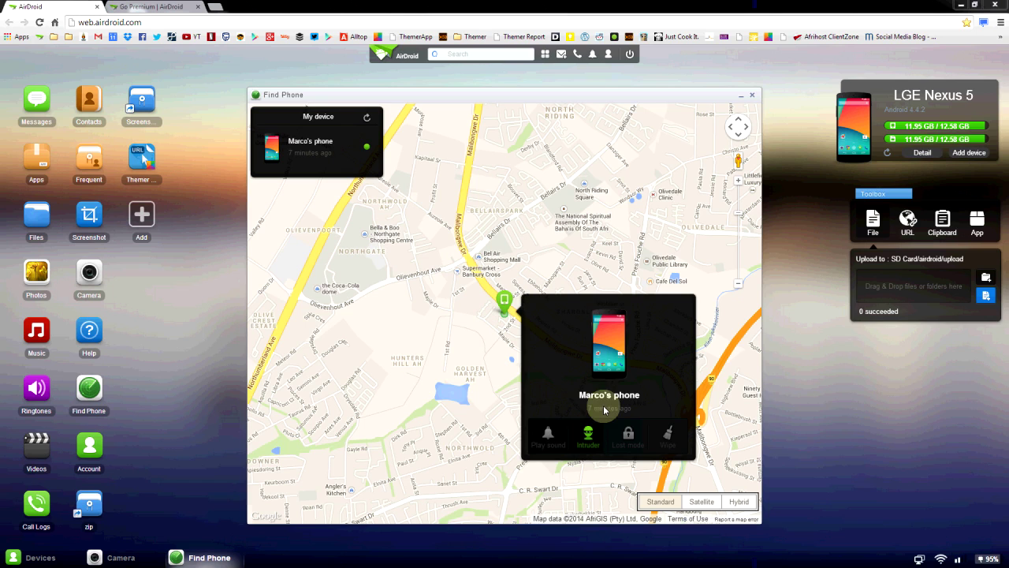
{"action": "left_click", "coordinate": [740, 97]}
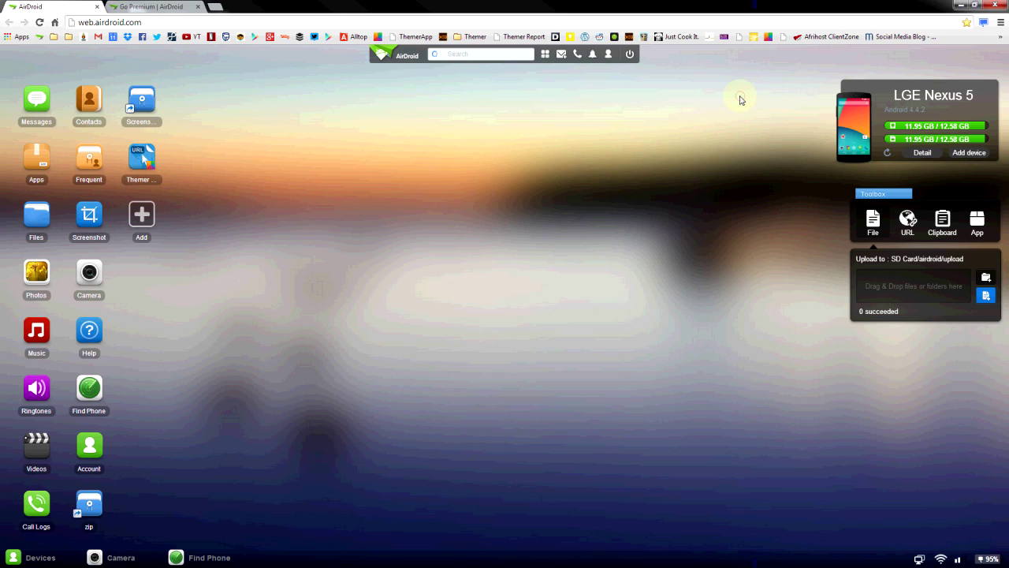
- Open the AirDroid bookmark in a new background tab and switch to it
{"action": "middle_click", "coordinate": [39, 37]}
{"action": "left_click", "coordinate": [214, 11]}
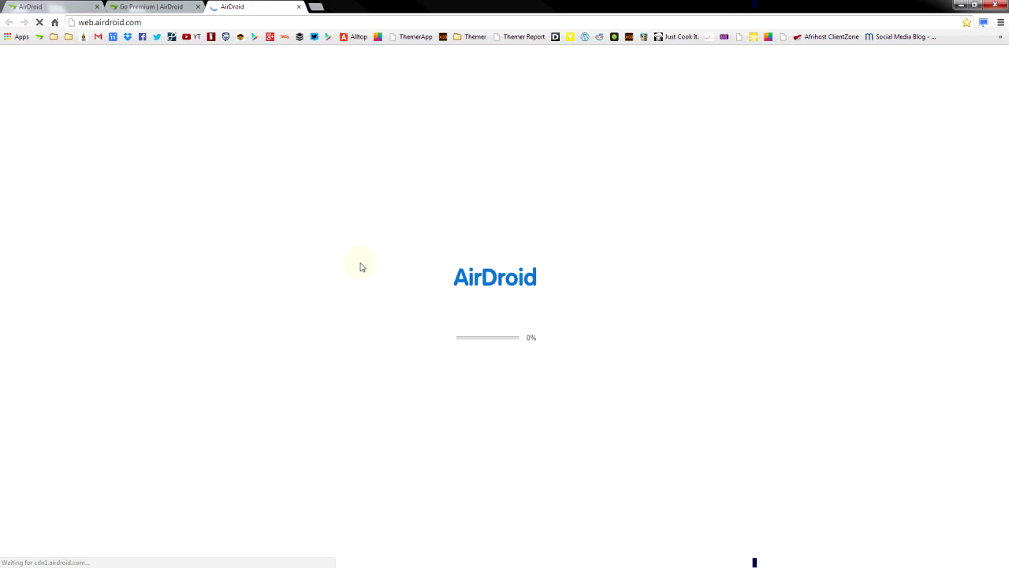